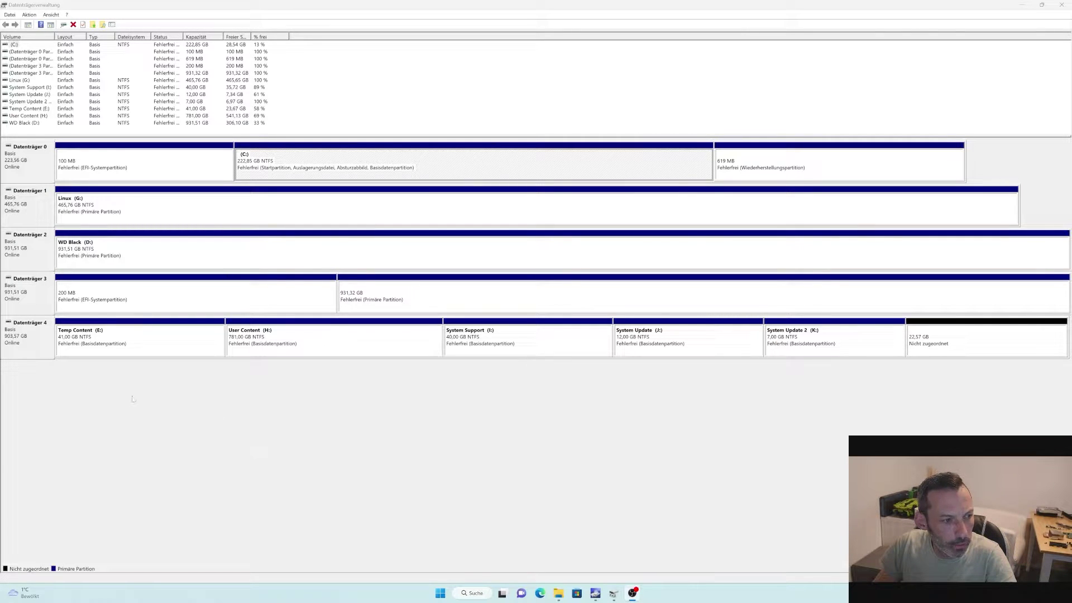
# Switch to CrystalDiskInfo, look through its list of detected drives, and close the program
pyautogui.click(38, 343)
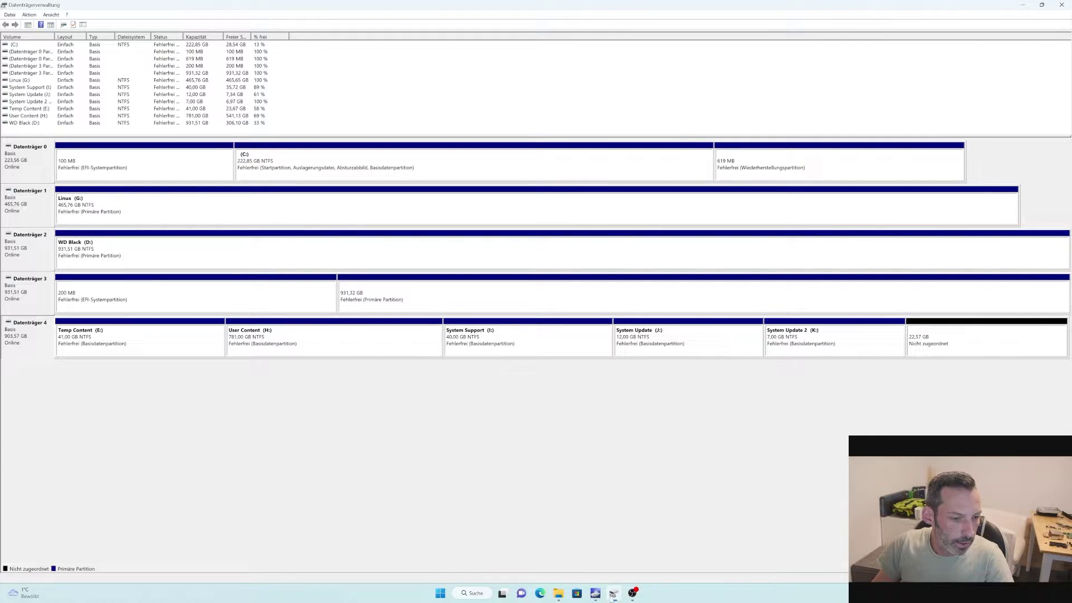
pyautogui.click(596, 593)
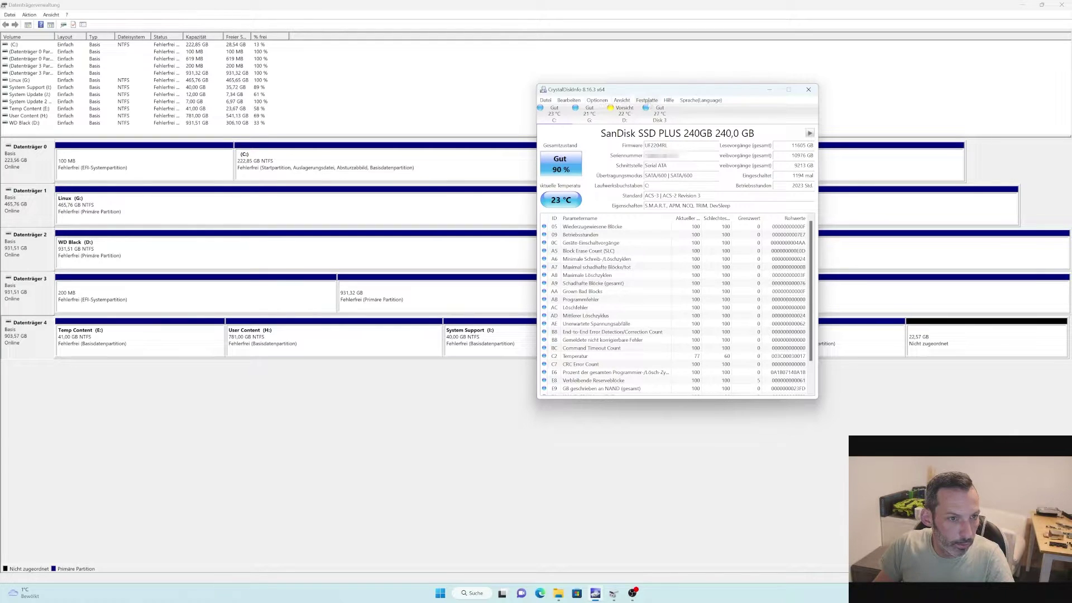
pyautogui.click(648, 101)
pyautogui.click(647, 101)
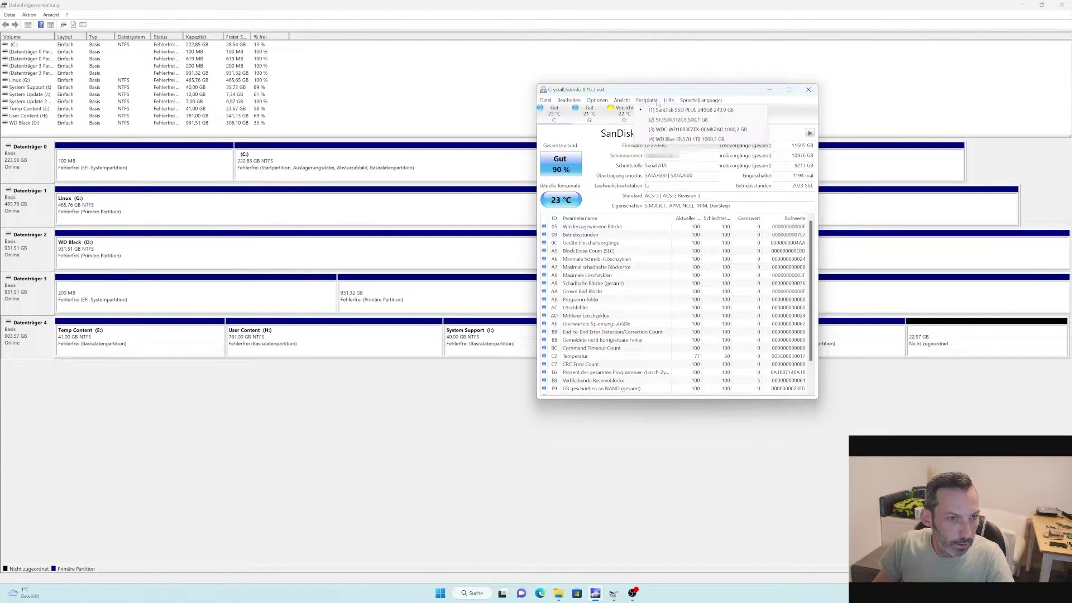
pyautogui.click(809, 89)
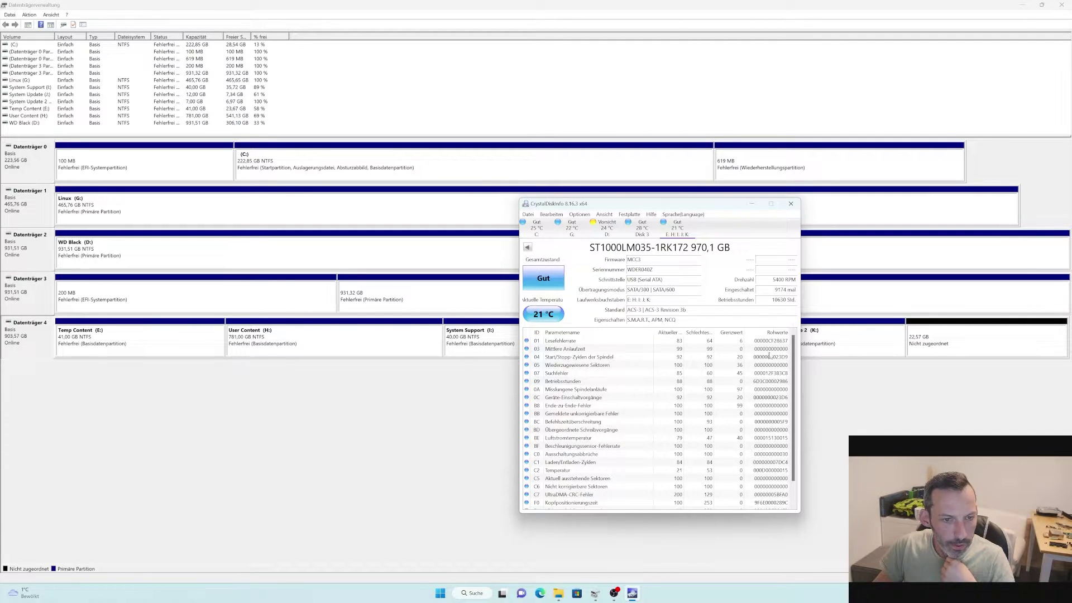
# Examine the ST1000LM035-1RK172 drive's operating hours, rotation speed and S.M.A.R.T. attributes in CrystalDiskInfo, and close it
pyautogui.click(783, 300)
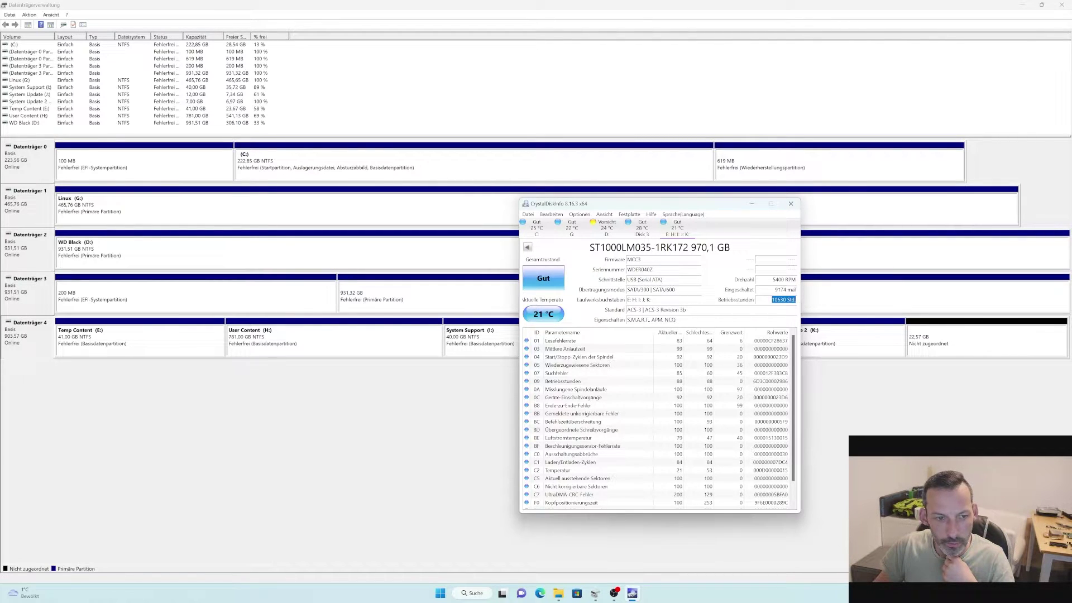
pyautogui.moveTo(775, 290); pyautogui.dragTo(797, 279)
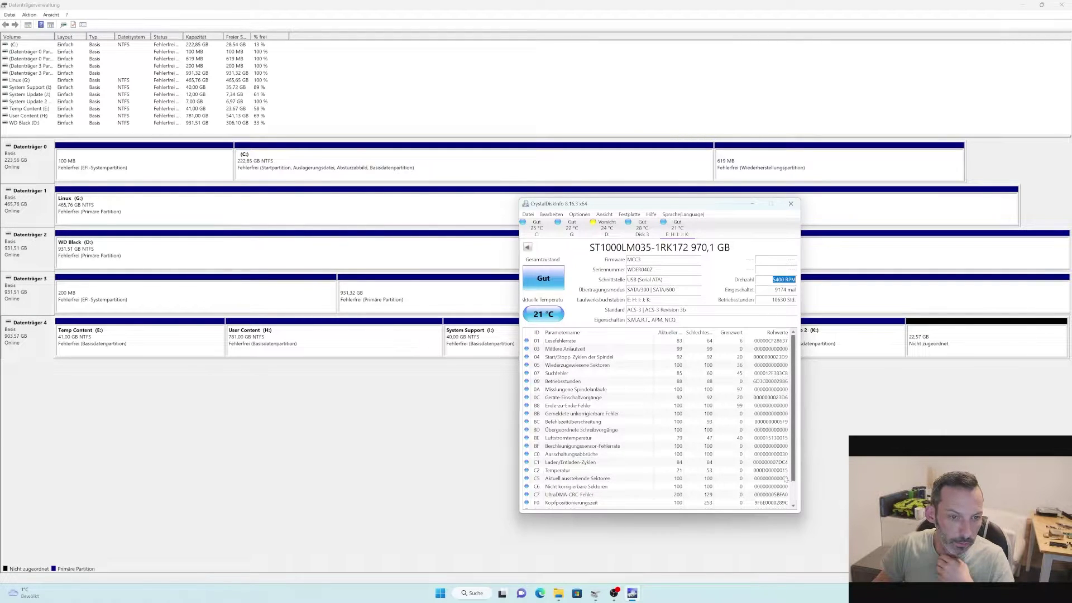
pyautogui.scroll(-1, 782, 478)
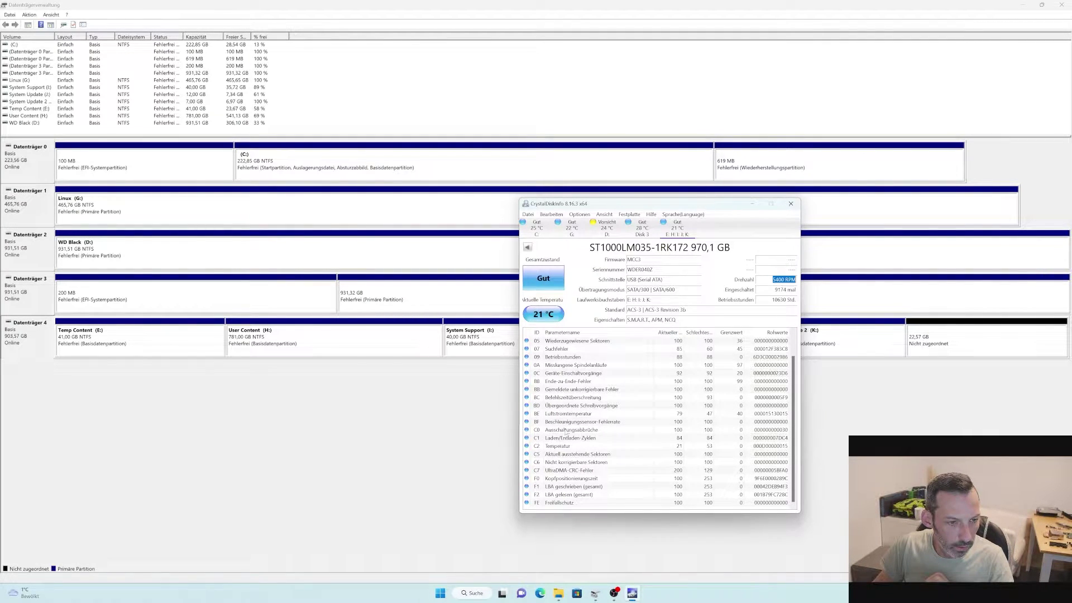
pyautogui.scroll(1, 614, 424)
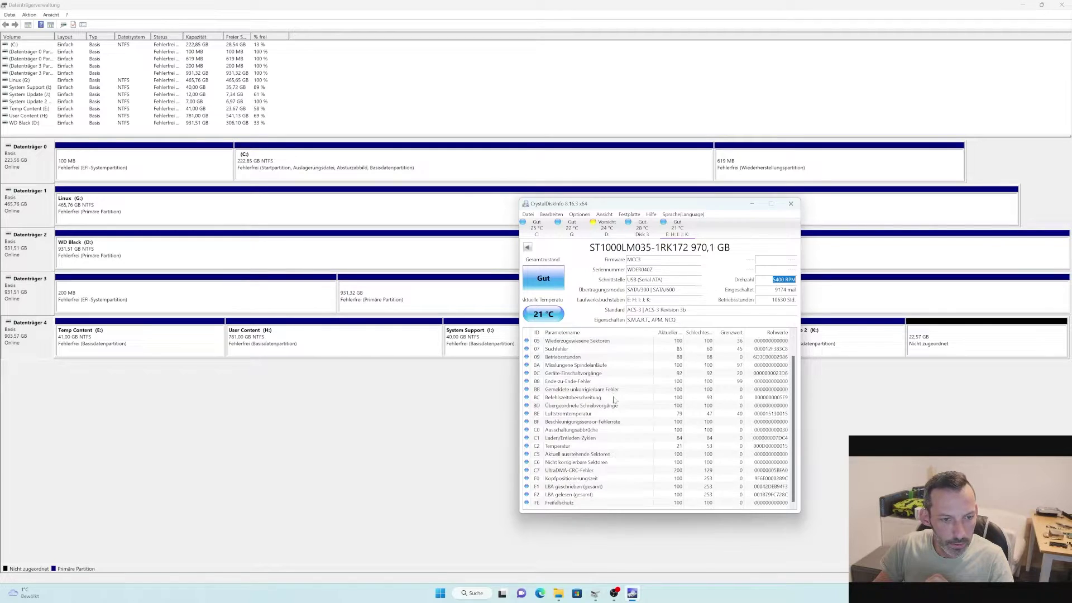
pyautogui.scroll(-1, 528, 366)
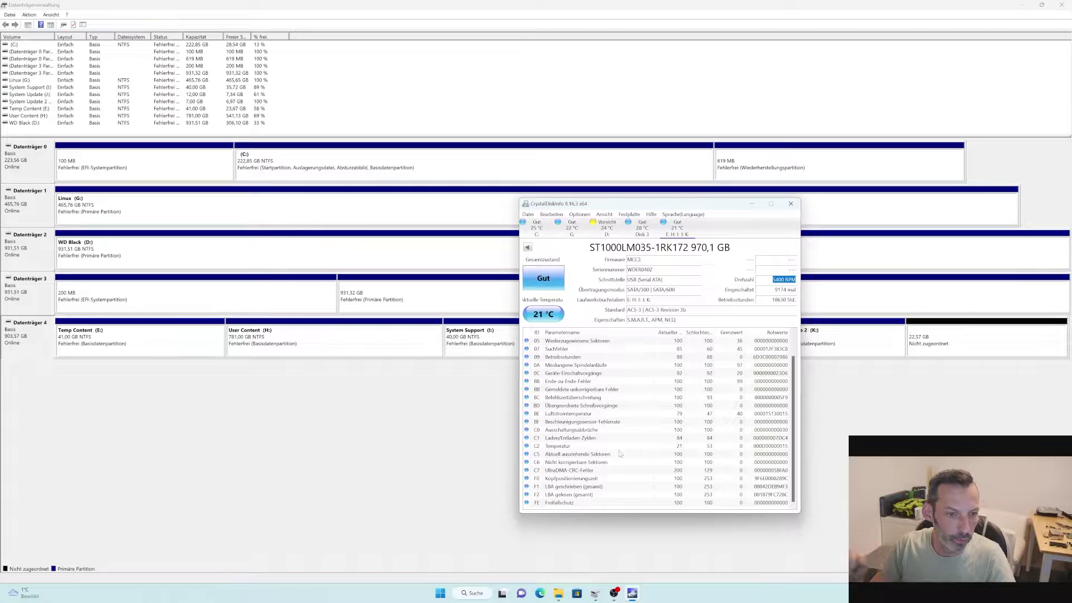
pyautogui.click(791, 204)
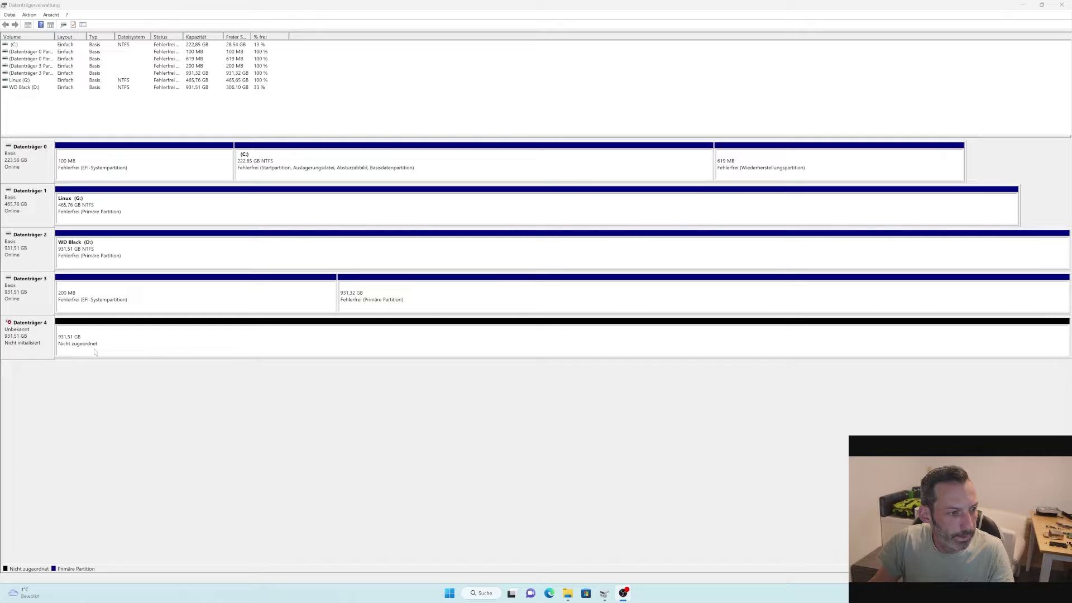
# Initialize Datenträger 4 with the MBR (Master Boot Record) partition style
pyautogui.rightClick(38, 350)
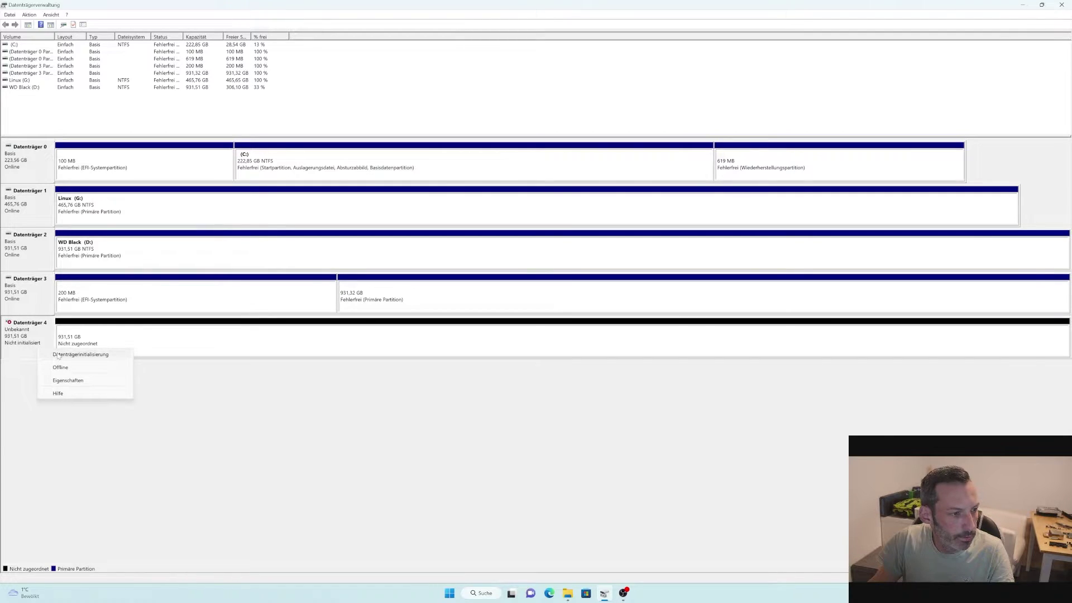
pyautogui.click(58, 356)
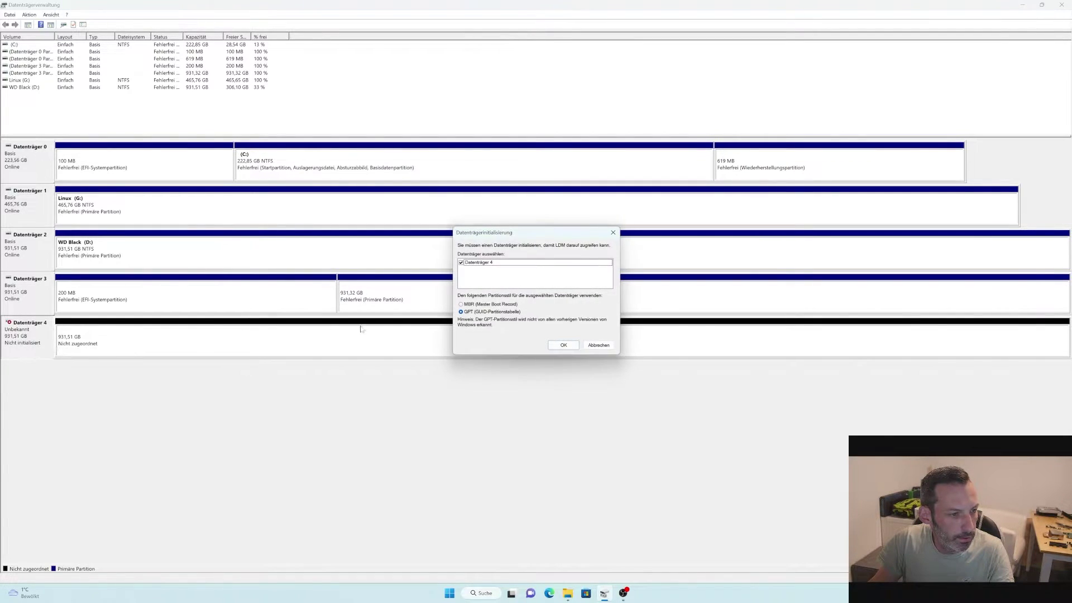
pyautogui.click(512, 306)
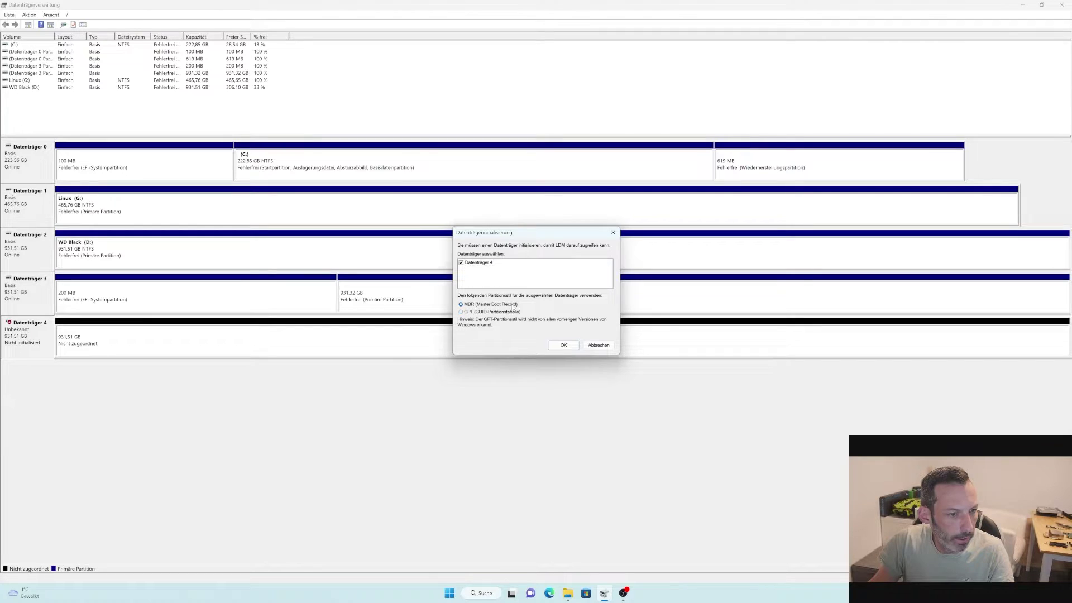
pyautogui.click(553, 346)
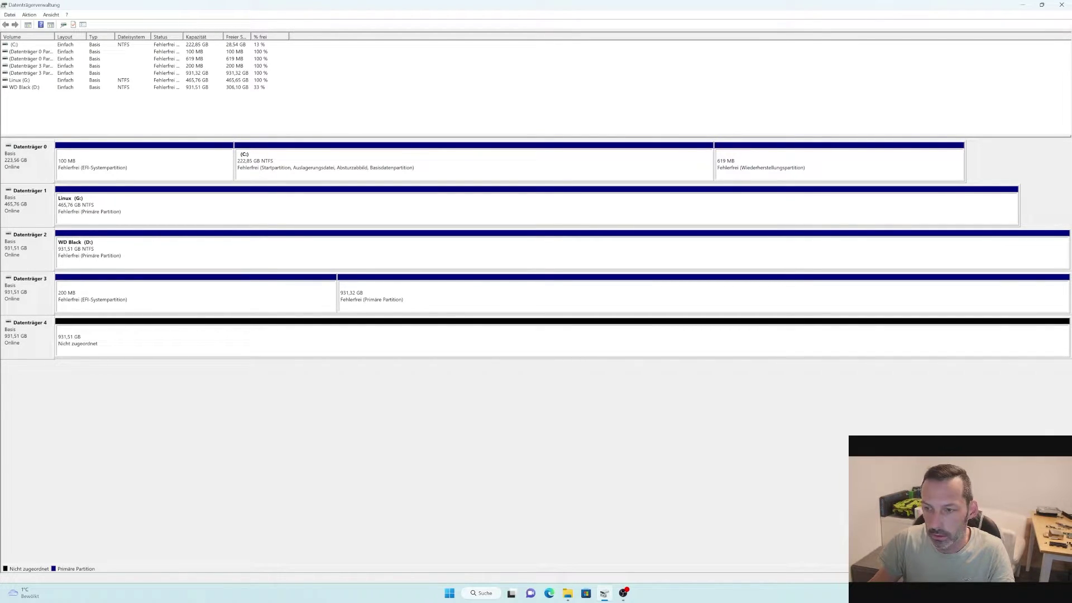
# Switch to File Explorer and open the win folder inside xboxonehdd-master
pyautogui.click(568, 593)
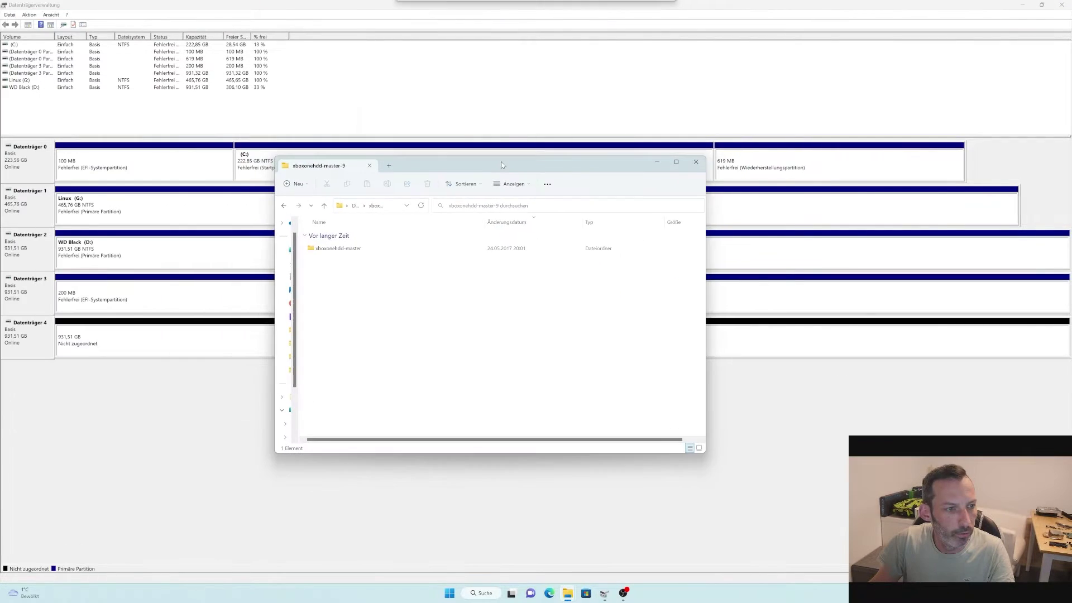
pyautogui.moveTo(501, 162); pyautogui.dragTo(696, 158)
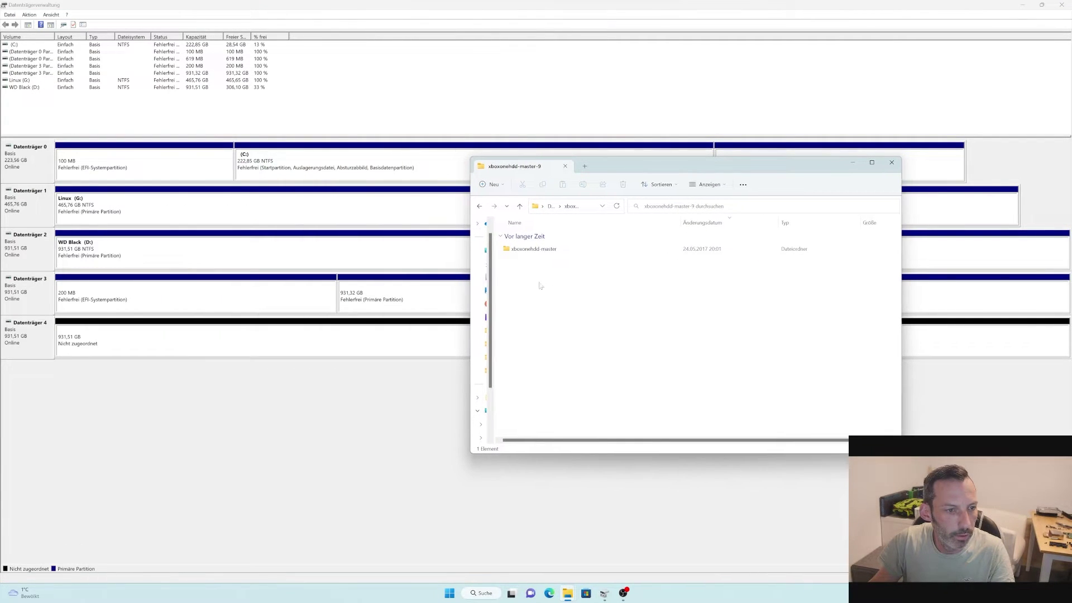
pyautogui.doubleClick(547, 249)
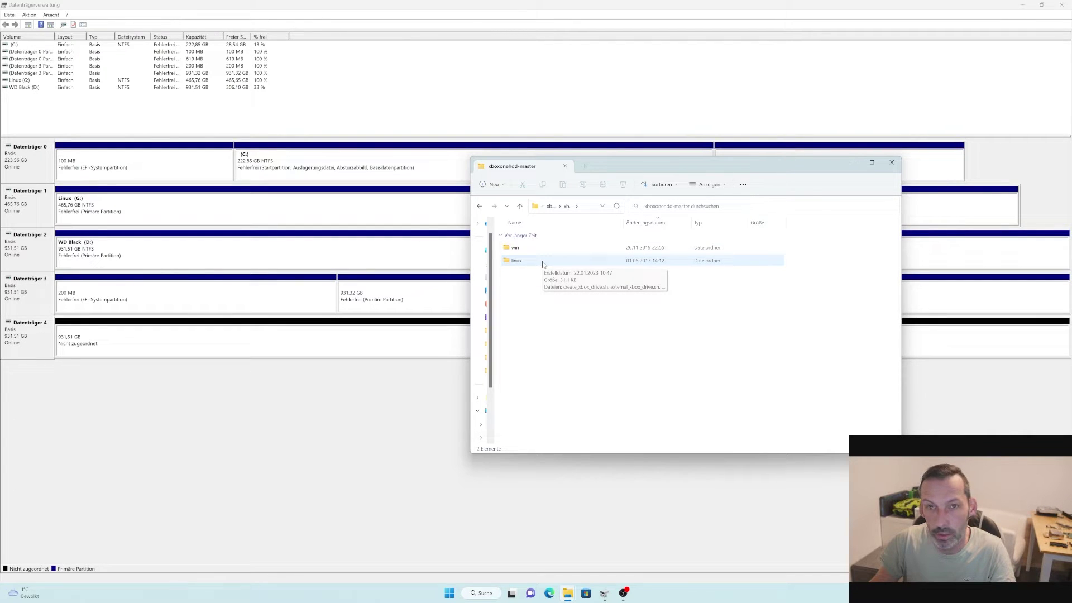
pyautogui.doubleClick(541, 248)
# Run create_xbox_drive.bat as administrator and place its console window in the middle of the desktop
pyautogui.click(585, 302)
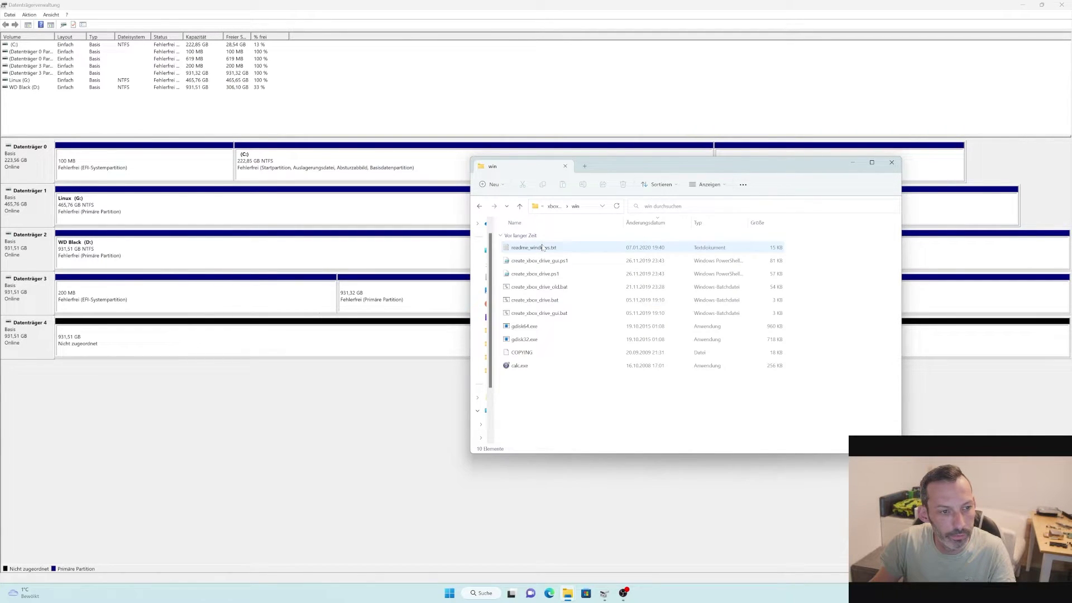
pyautogui.rightClick(553, 302)
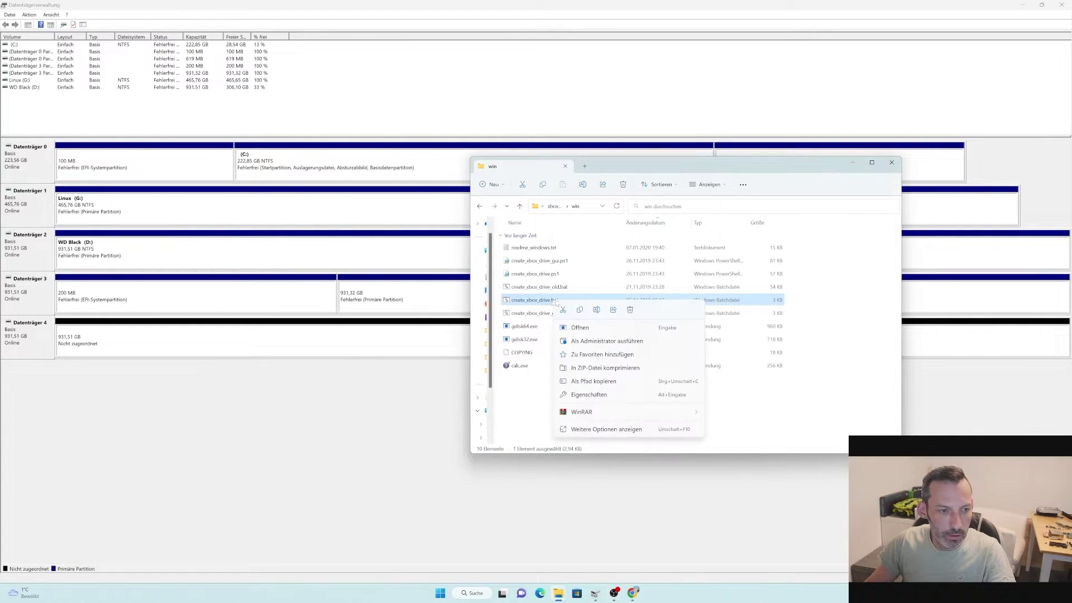
pyautogui.click(604, 341)
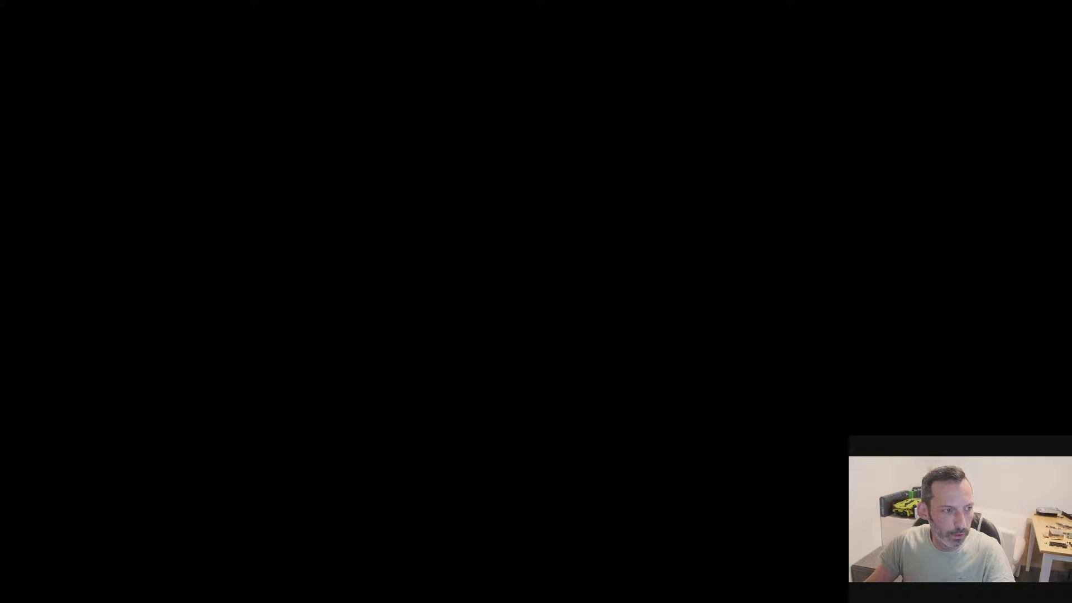
pyautogui.click(415, 251)
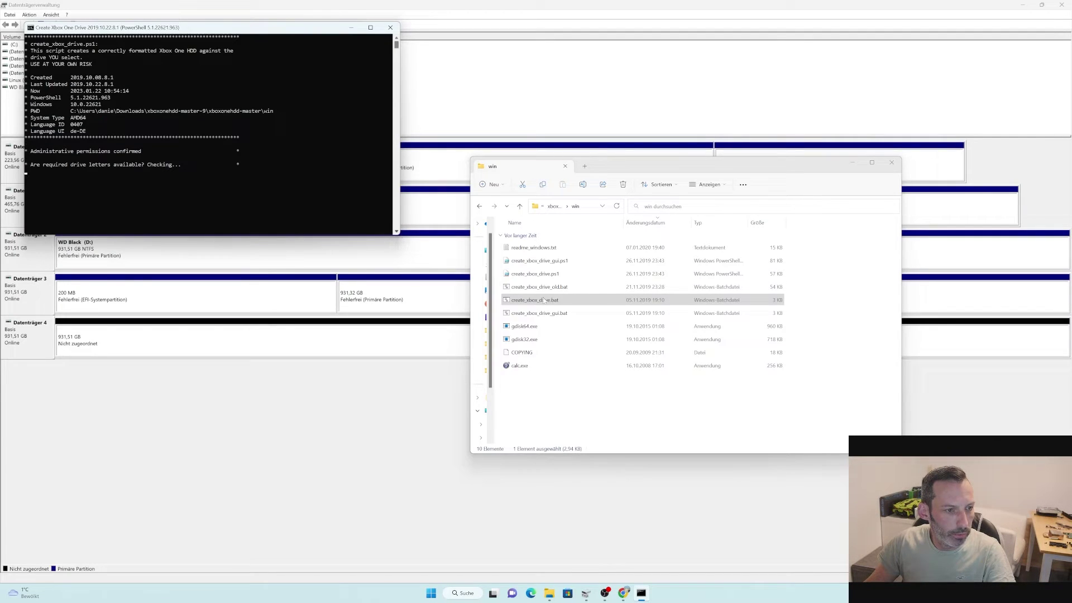
pyautogui.moveTo(233, 35); pyautogui.dragTo(612, 124)
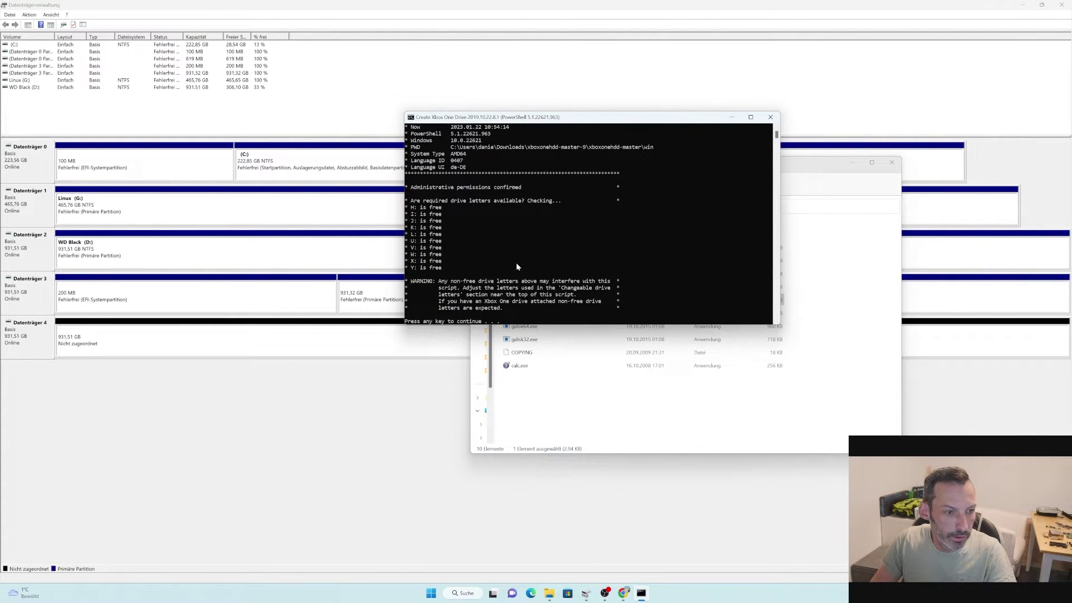
# Choose creation type (a) Replace/Upgrade without a working original drive, with disk 4 (CT1000MX 500SSD1) as target
pyautogui.press('Return')
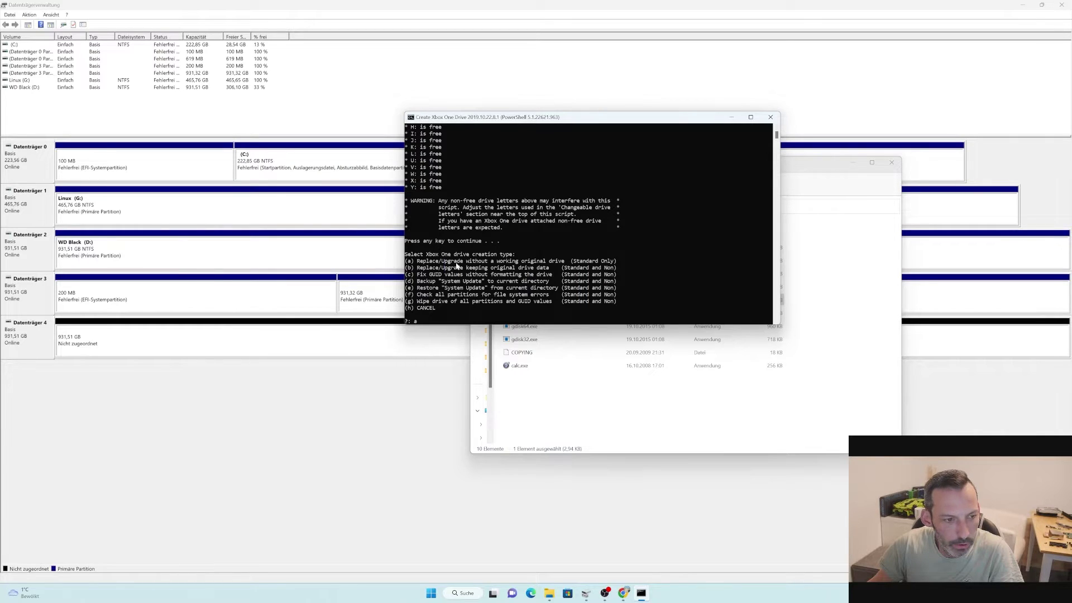
pyautogui.press('Return')
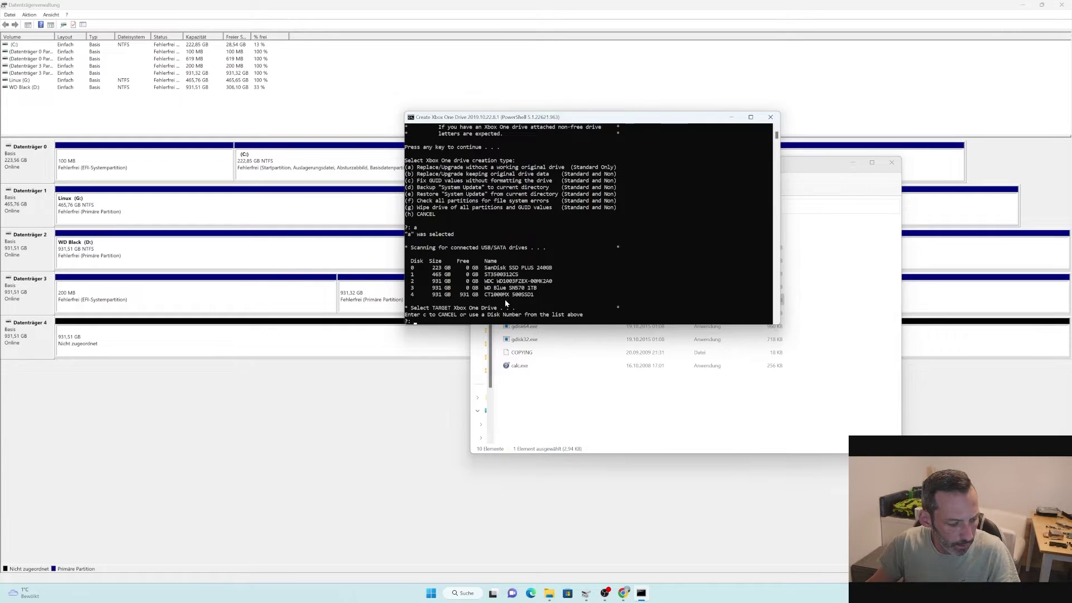
pyautogui.write('4')
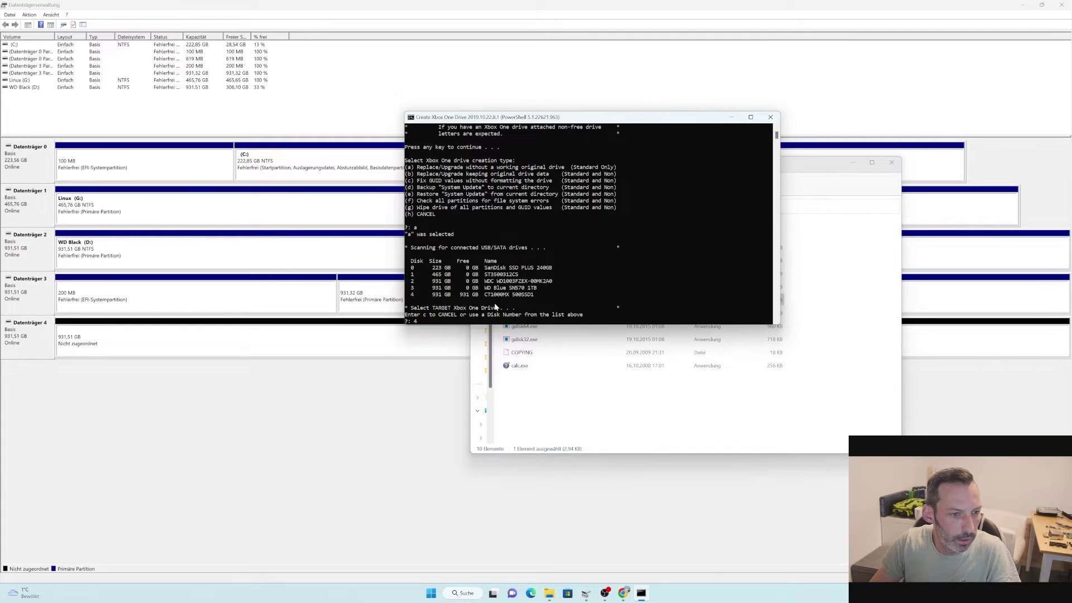
pyautogui.press('Return')
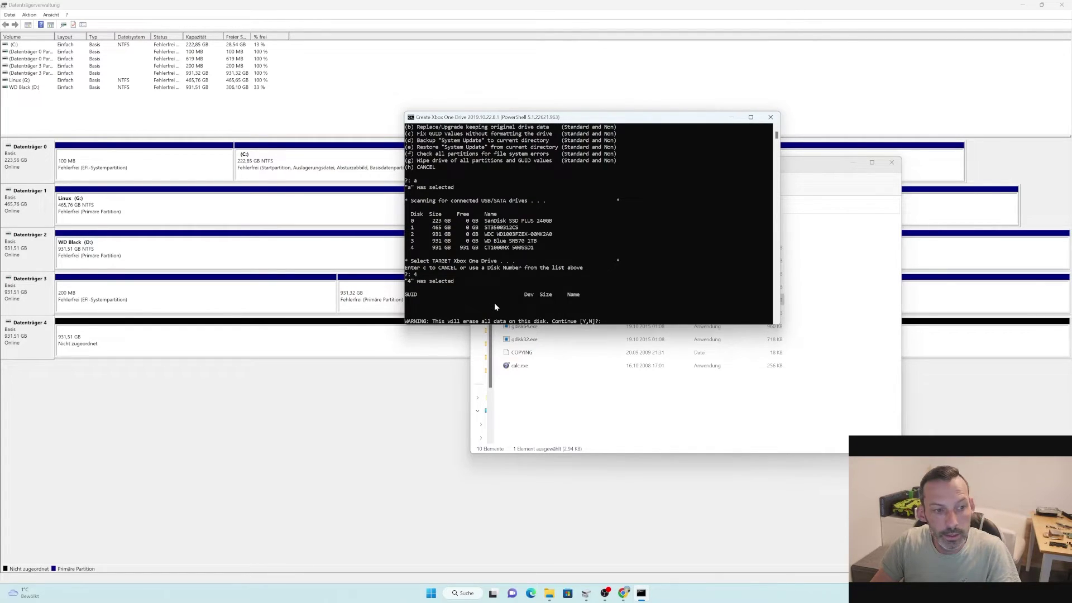
# Confirm erasing all data on disk 4 and choose partition layout (b) 1TB Standard
pyautogui.write('Y')
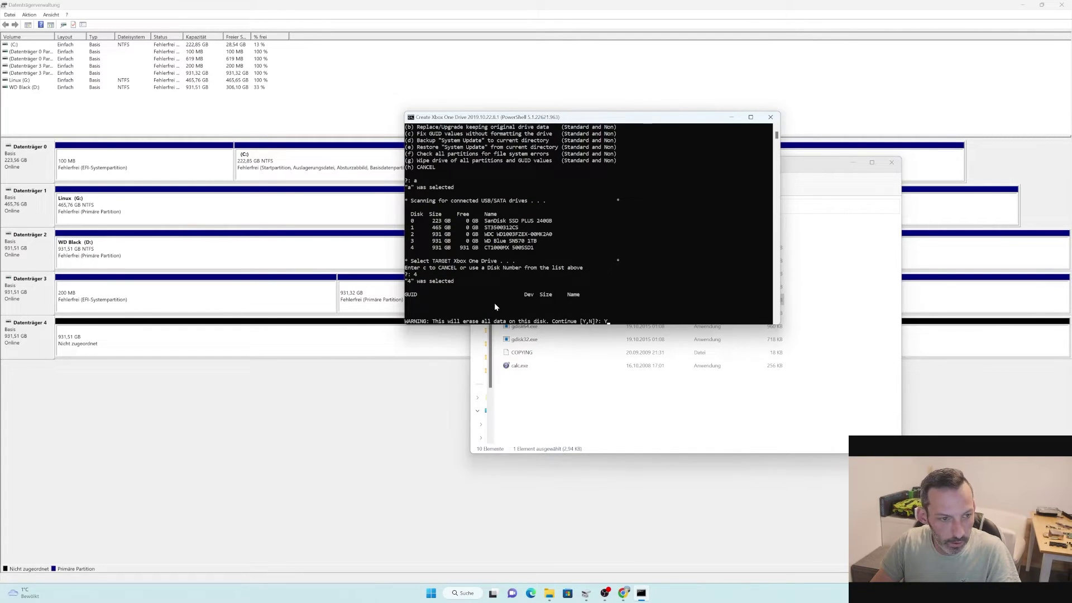
pyautogui.press('Return')
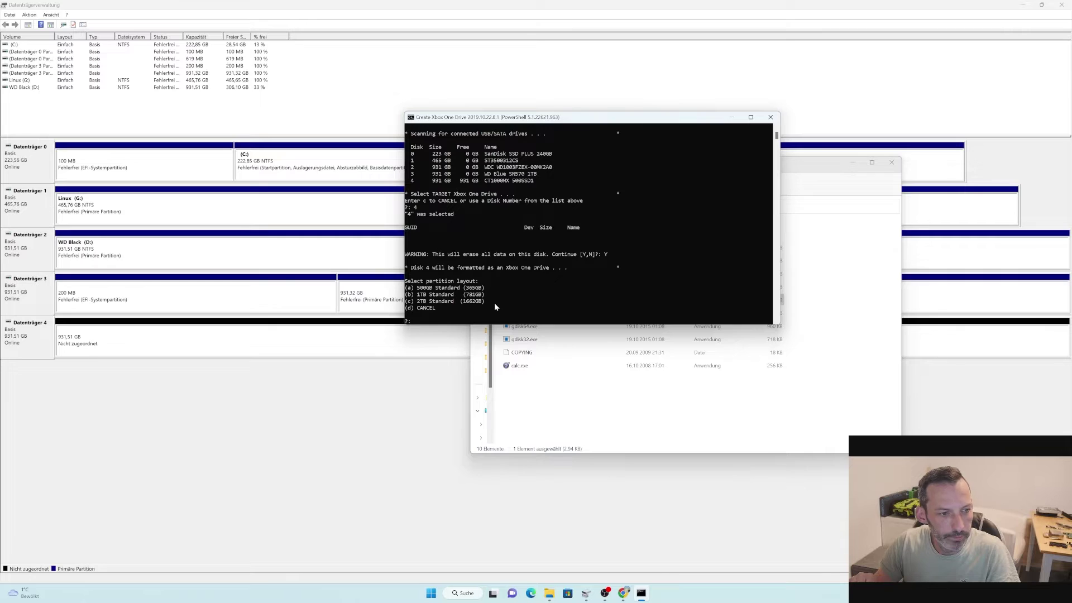
pyautogui.write('b')
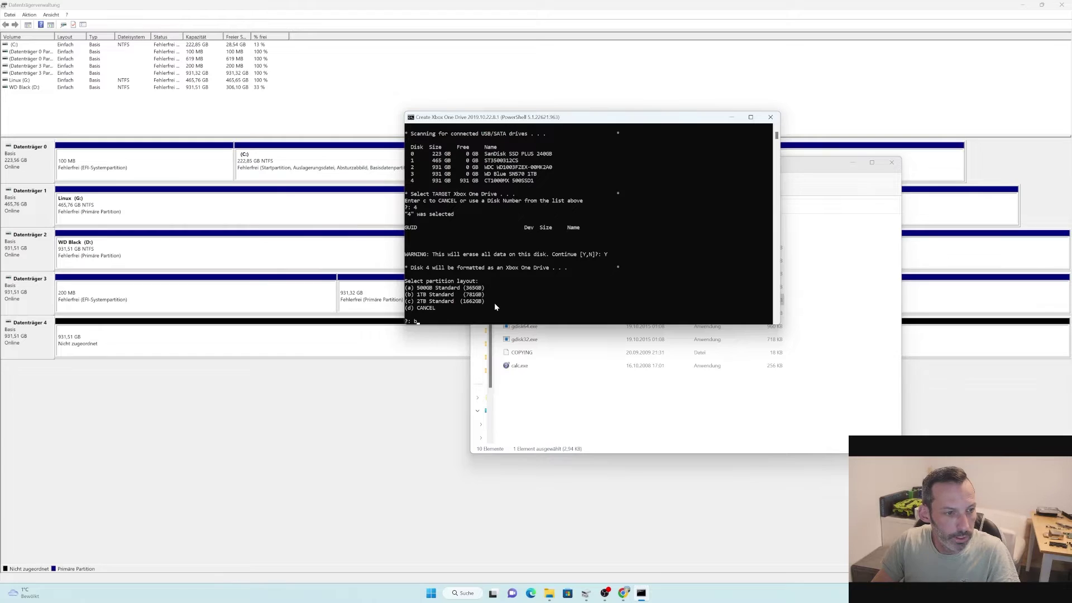
pyautogui.press('Return')
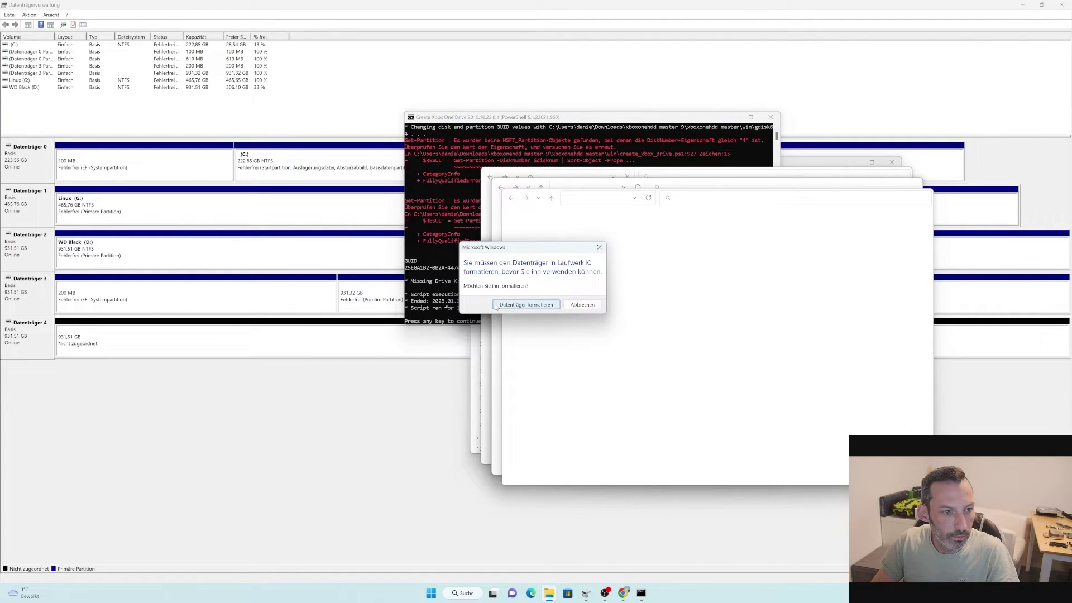
# Dismiss the Windows format prompts and access errors for the new partitions without formatting, and end the script
pyautogui.click(600, 247)
pyautogui.click(642, 243)
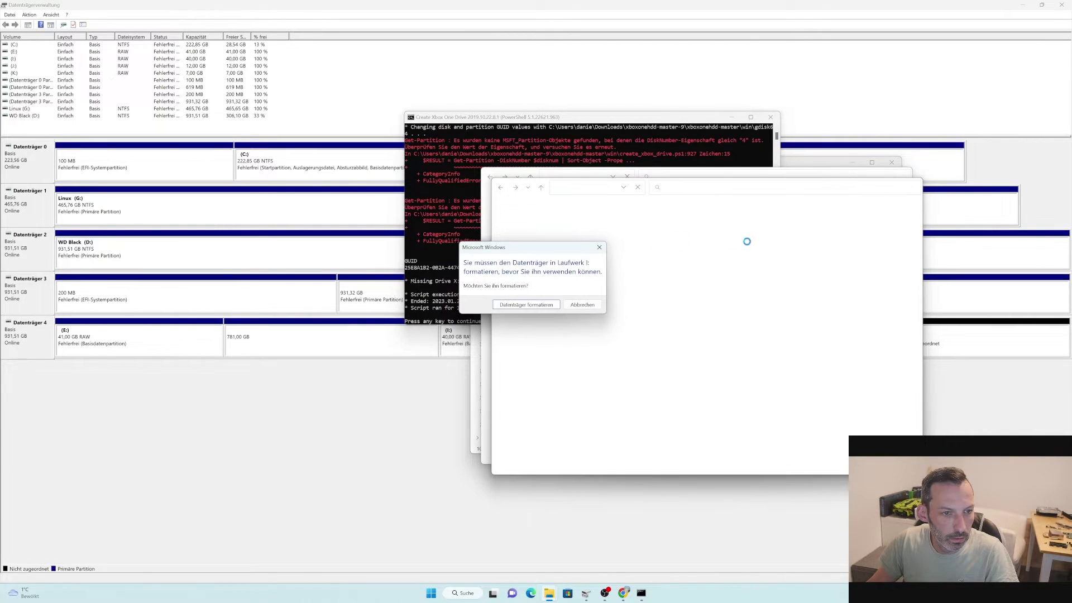
pyautogui.click(600, 248)
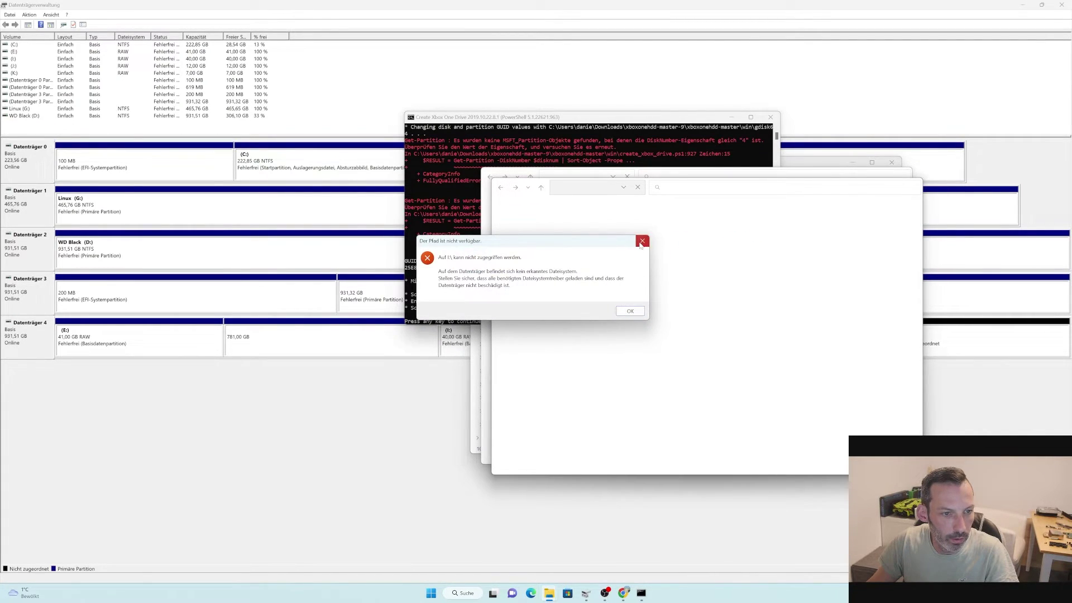
pyautogui.click(641, 242)
pyautogui.click(600, 248)
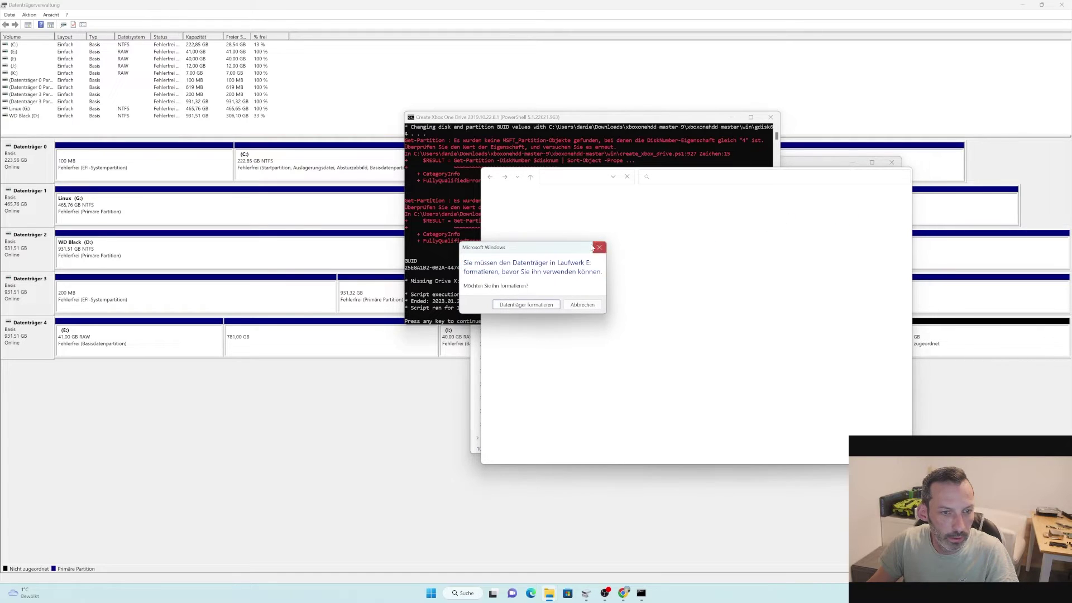
pyautogui.click(599, 248)
pyautogui.click(641, 242)
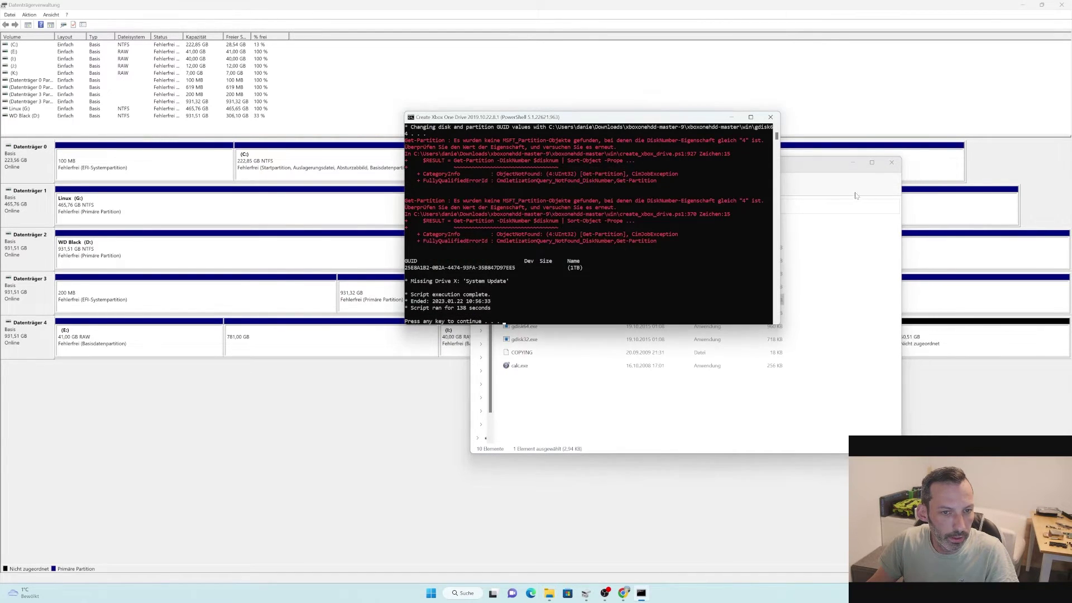
pyautogui.press('Return')
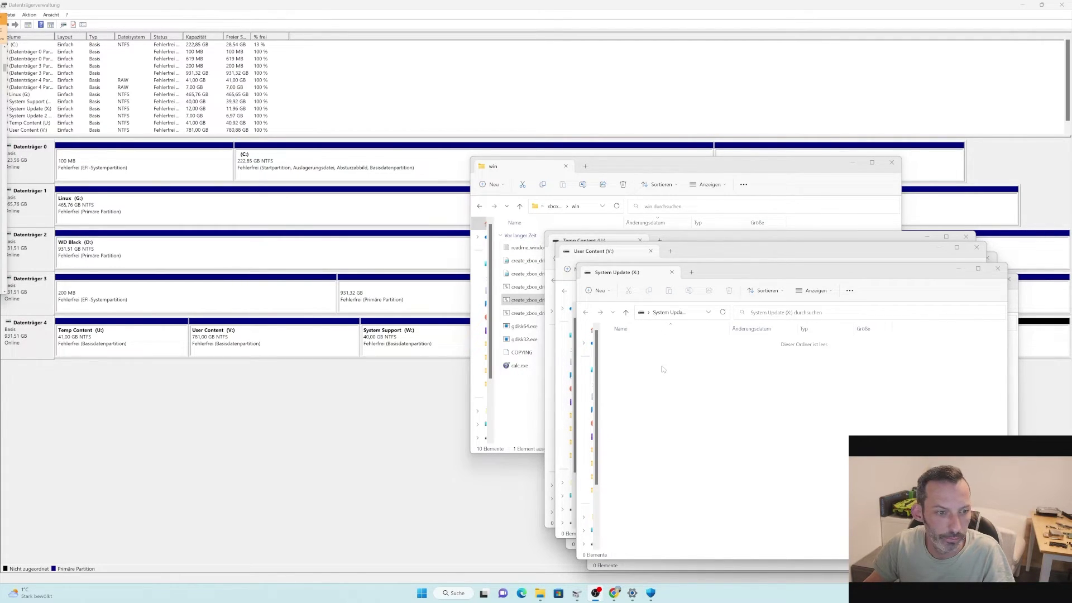
# Spread the System Update (X:), User Content (V:) and Temp Content (U:) folder windows apart to view each new partition
pyautogui.moveTo(723, 273); pyautogui.dragTo(369, 288)
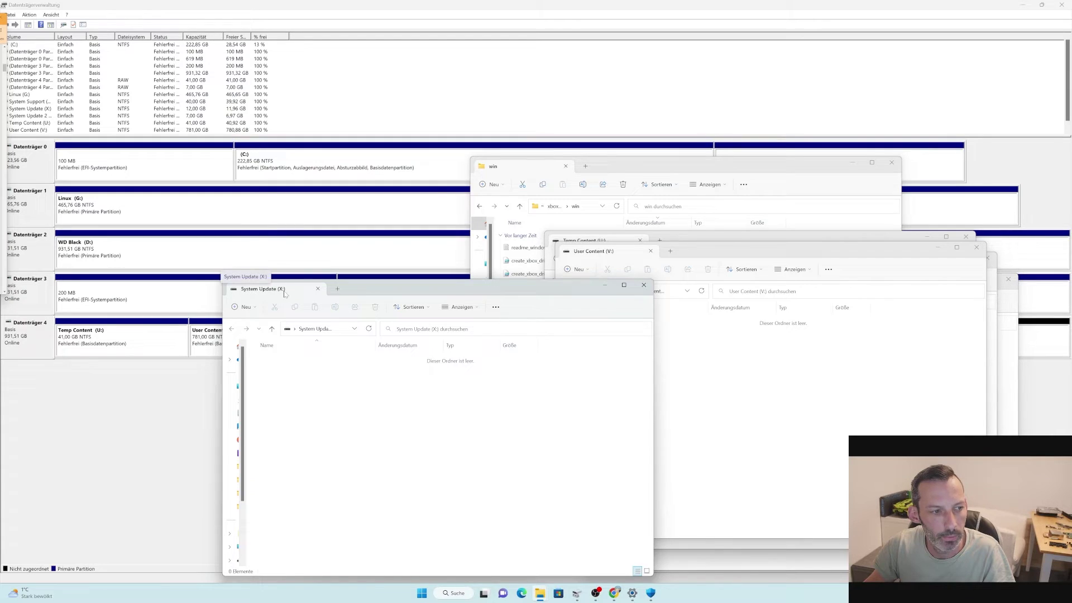
pyautogui.click(748, 269)
pyautogui.moveTo(759, 258); pyautogui.dragTo(491, 285)
pyautogui.click(666, 260)
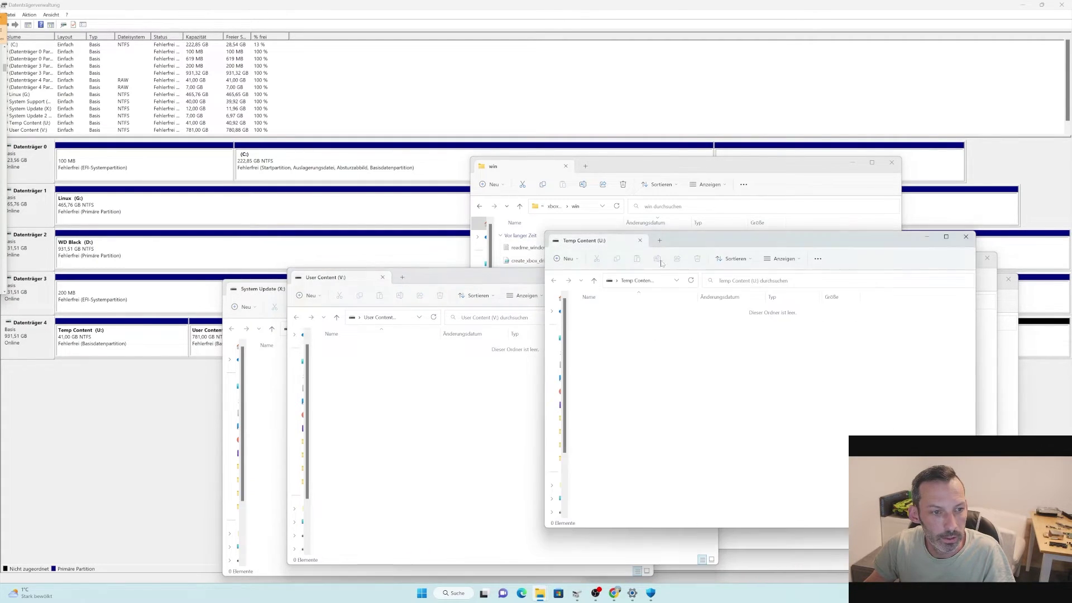
pyautogui.moveTo(755, 242); pyautogui.dragTo(623, 287)
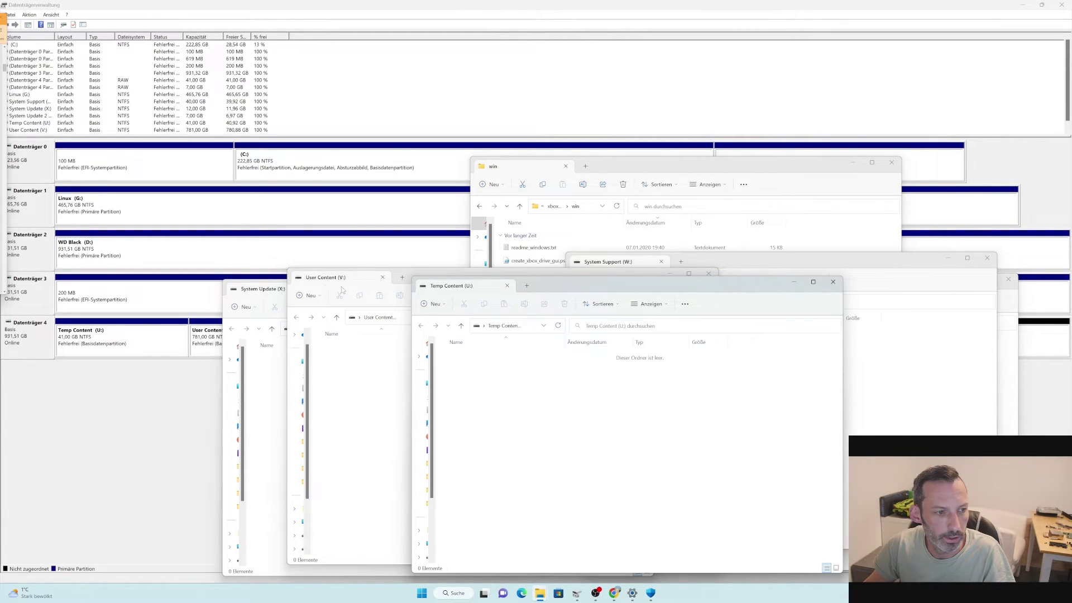
# Close the folder windows of all new partitions and the win script folder, leaving only the disk overview
pyautogui.click(987, 257)
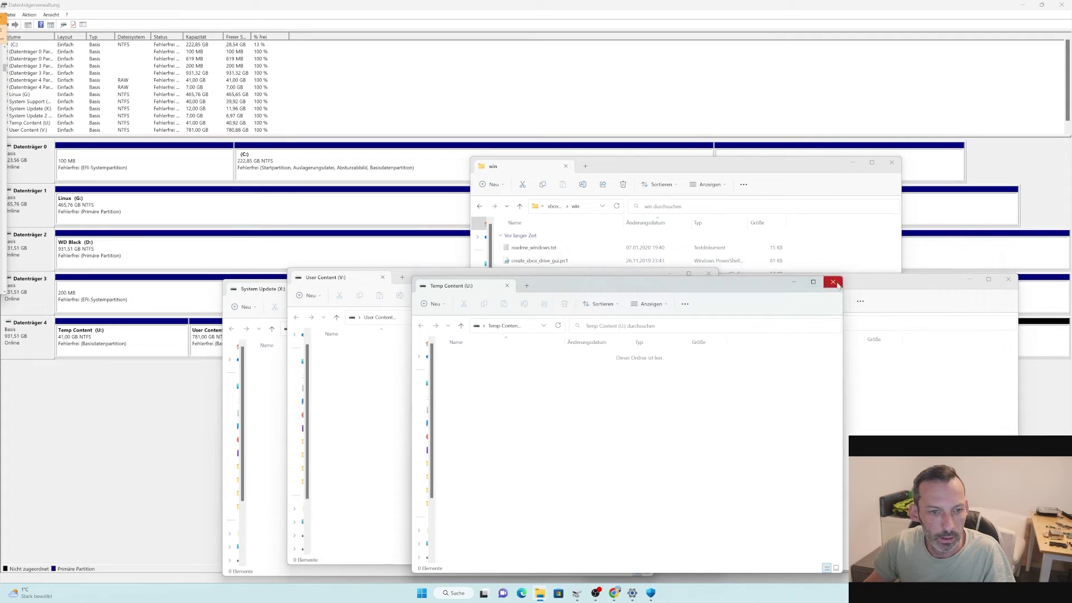
pyautogui.click(833, 282)
pyautogui.click(1008, 279)
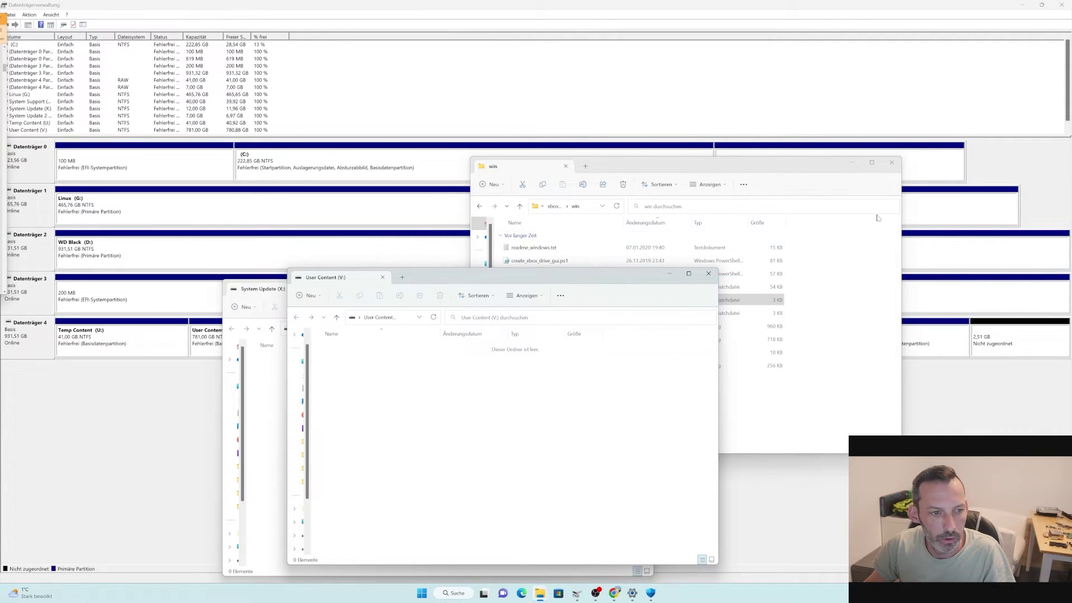
pyautogui.click(892, 162)
pyautogui.click(708, 273)
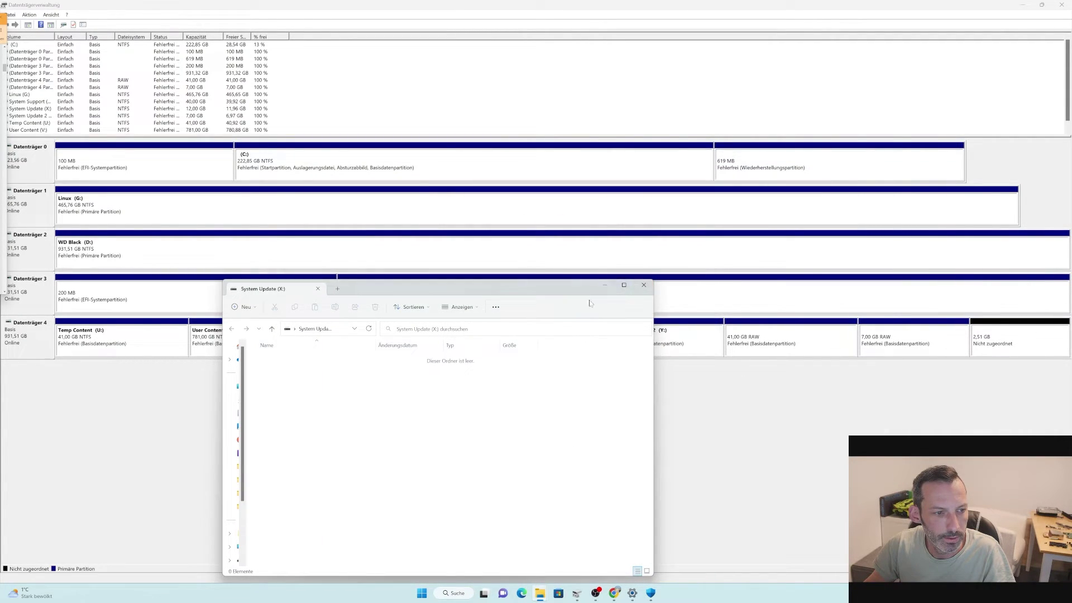
pyautogui.click(642, 287)
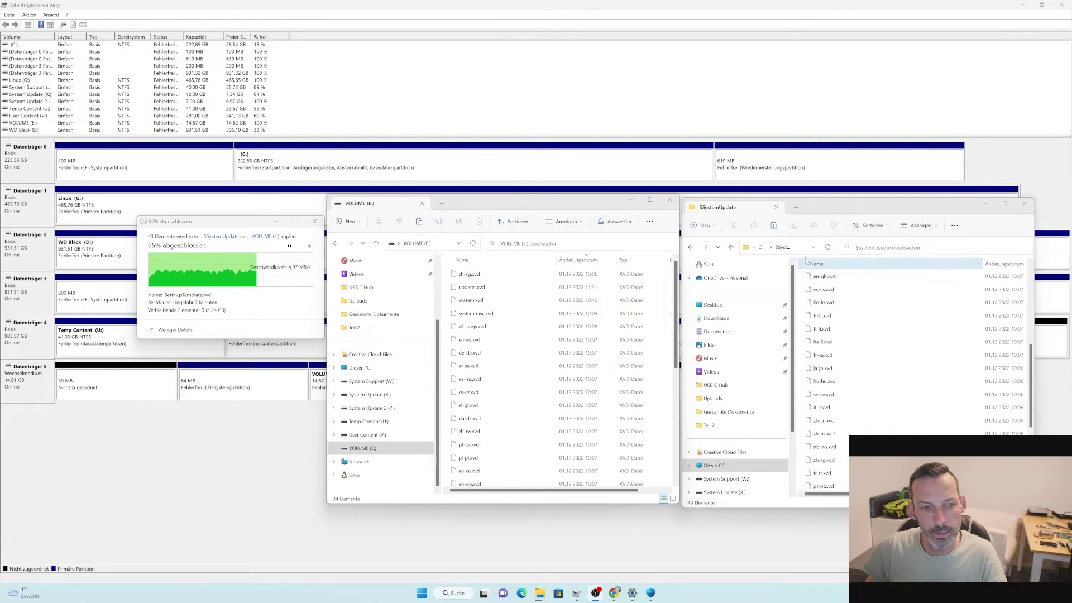
# Go up to the OSU1 folder, reopen its $SystemUpdate subfolder and select all the files inside
pyautogui.click(768, 250)
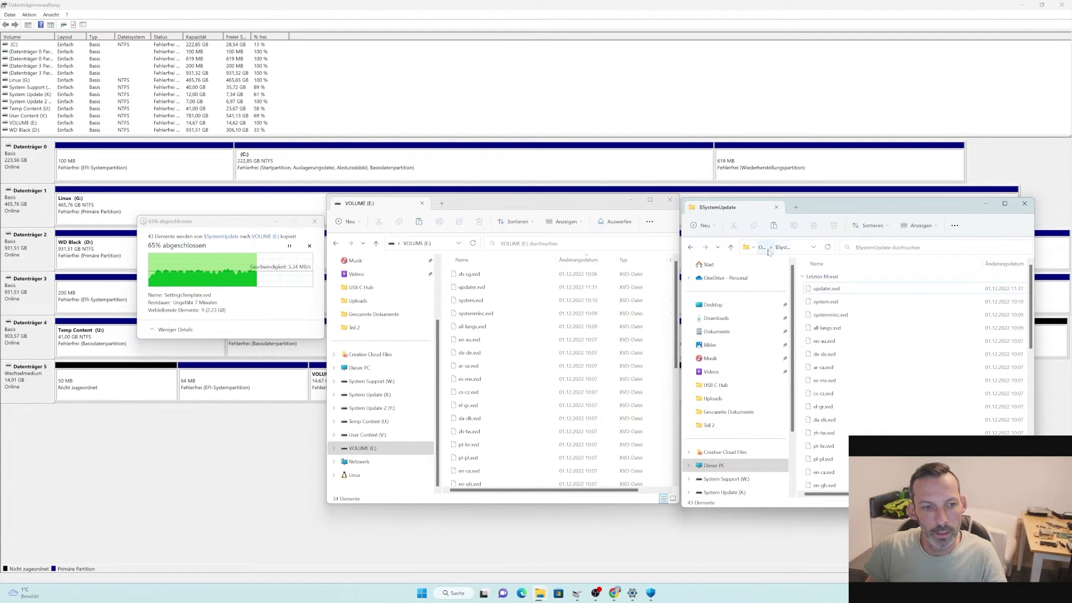
pyautogui.click(763, 249)
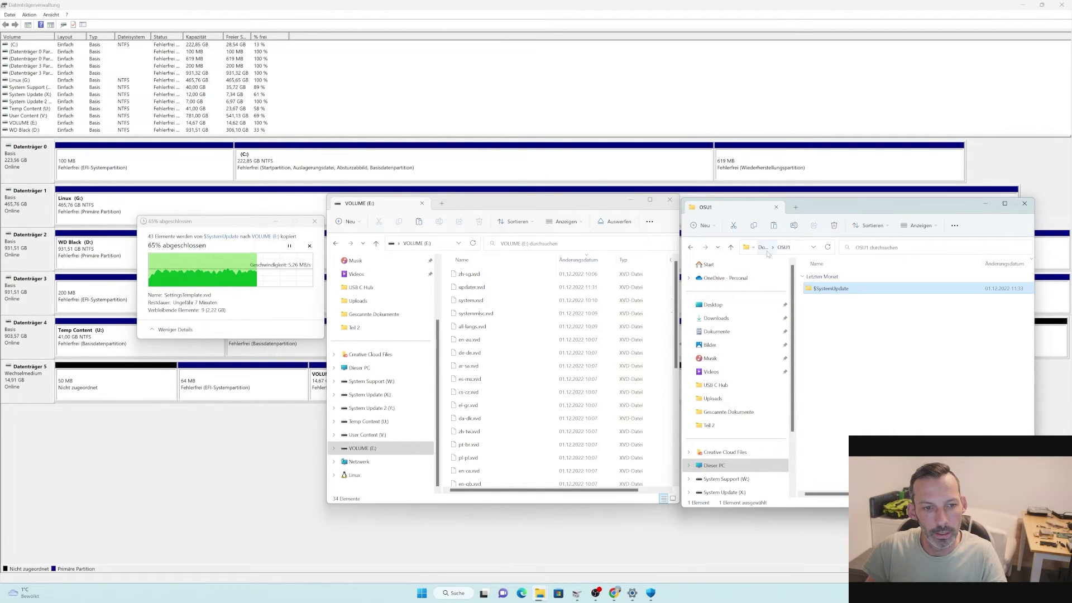
pyautogui.doubleClick(824, 290)
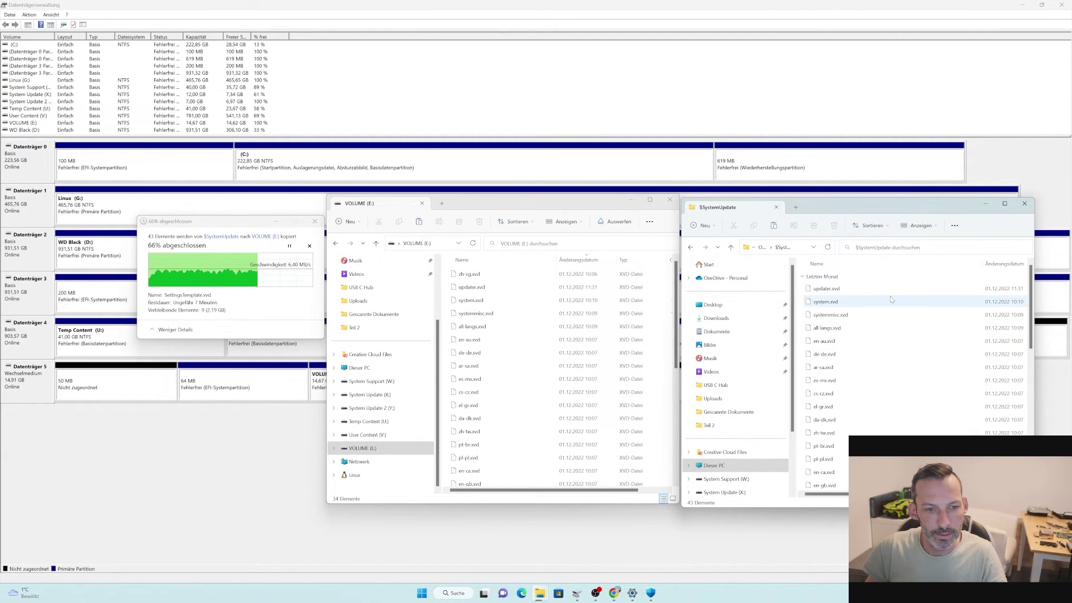
pyautogui.hotkey('ctrl', 'a')
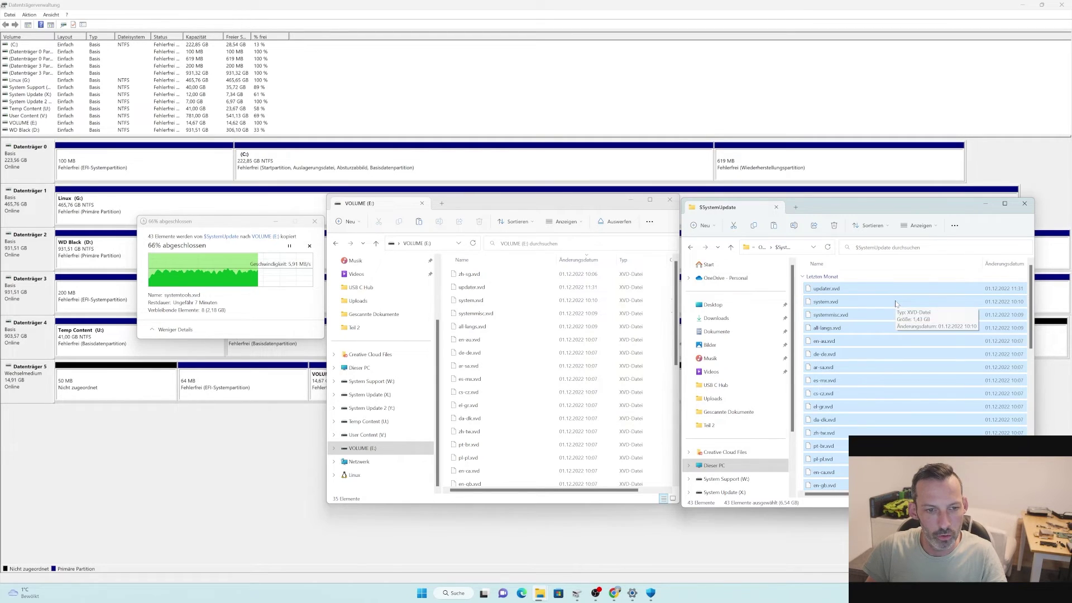